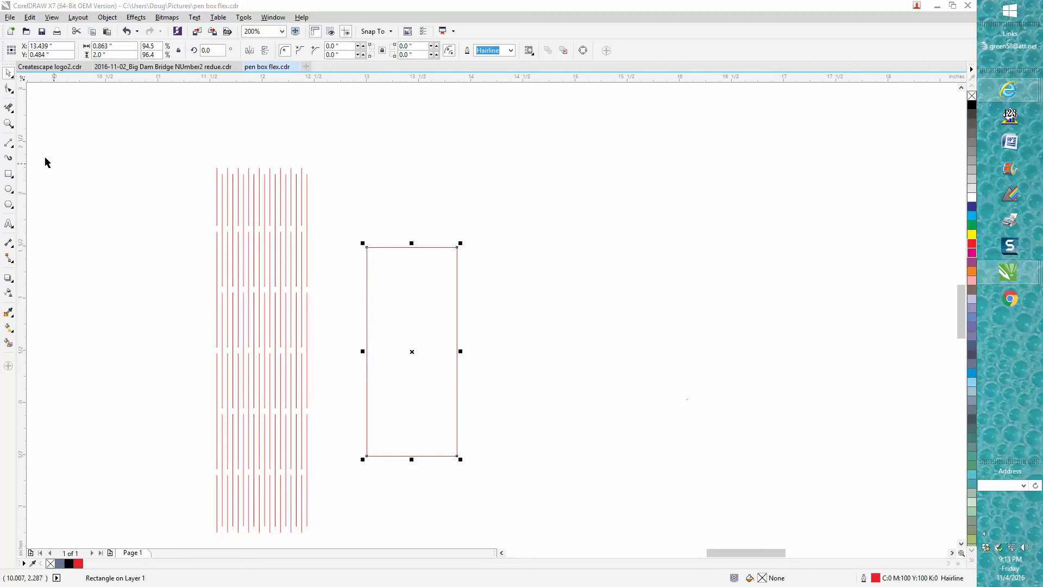
Zoom in on the red line pattern, check the pattern's size, then select the 2-inch rectangle.
left_click(9, 123)
right_click(193, 179)
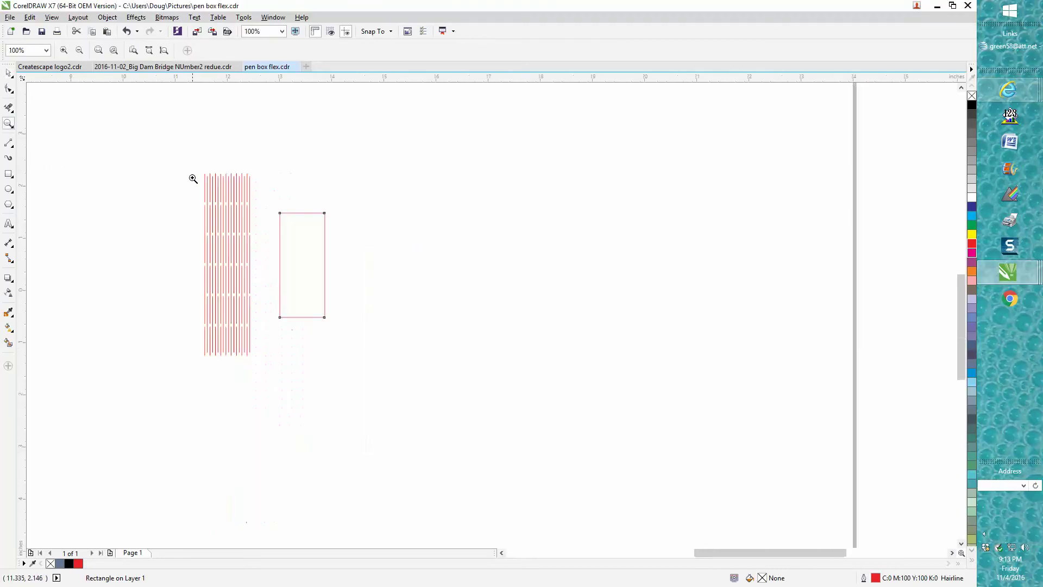
left_click_drag(154, 150, 418, 368)
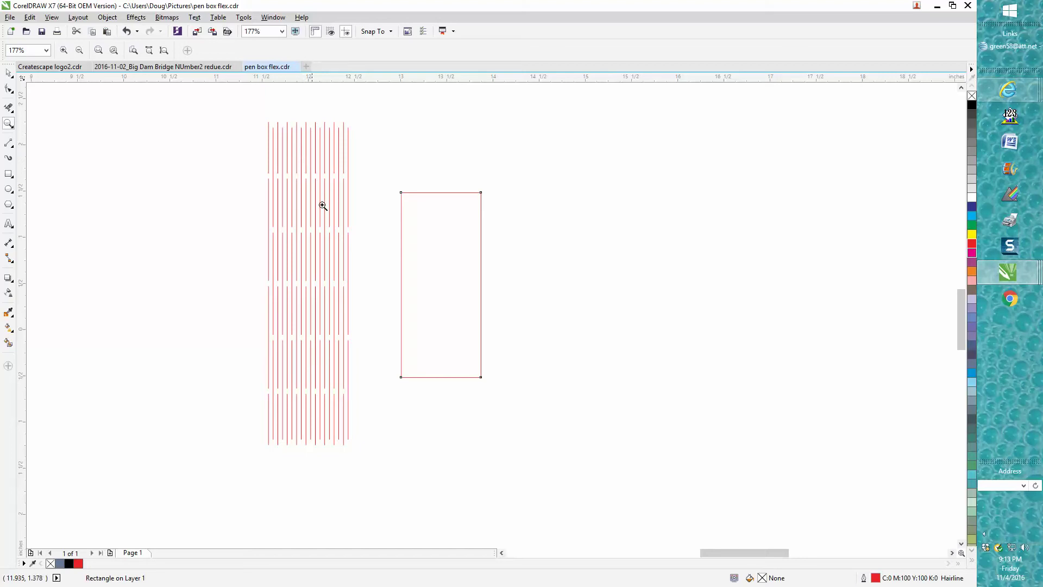
key("space")
left_click(283, 166)
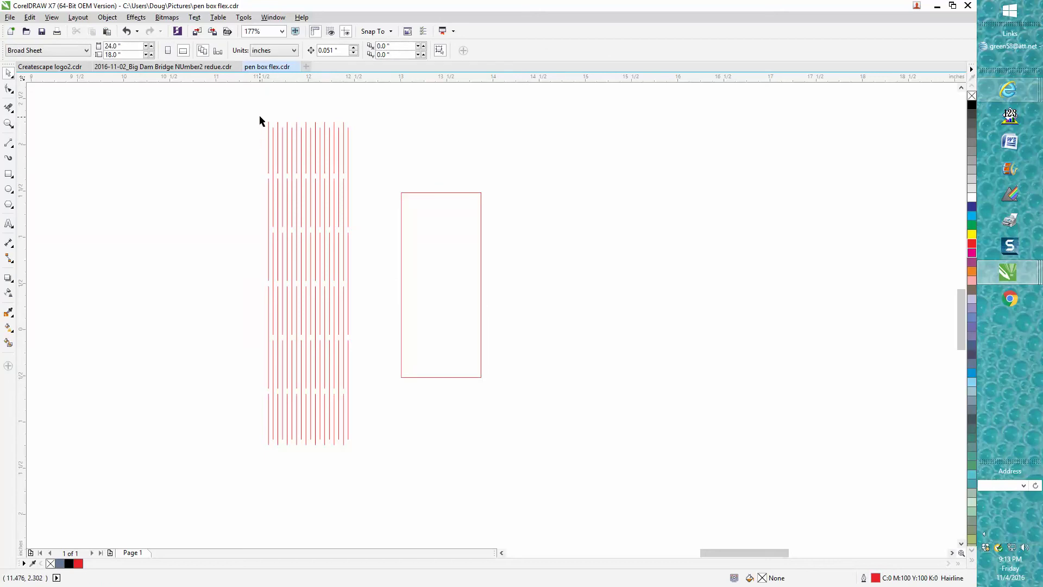
left_click_drag(259, 115, 396, 455)
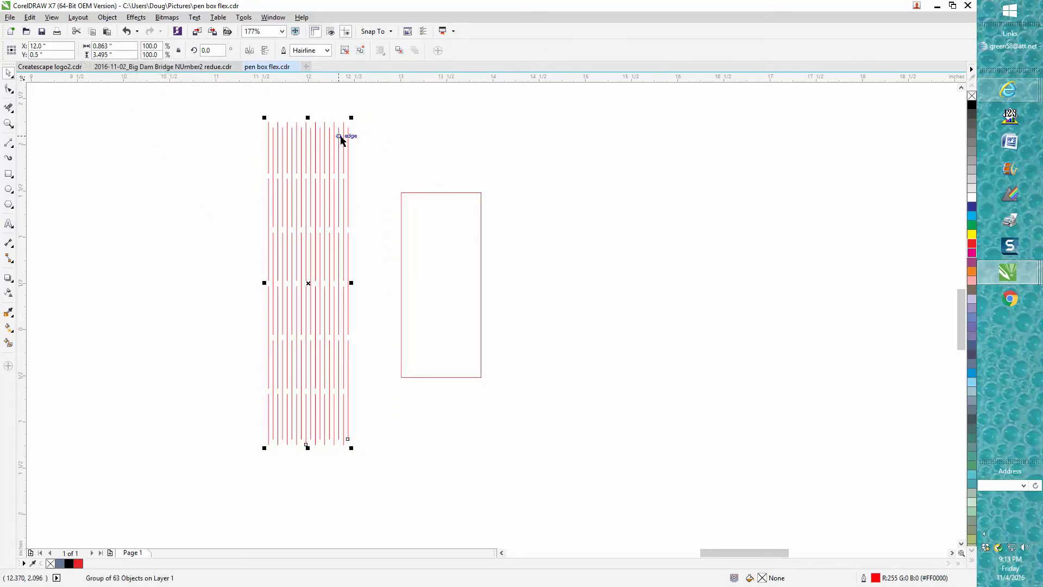
left_click(432, 193)
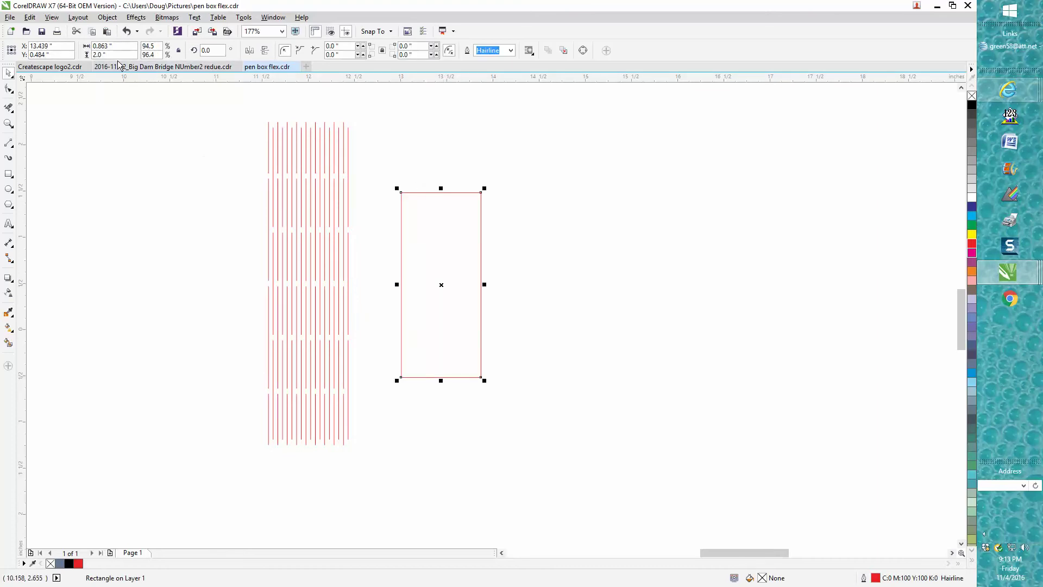
left_click(270, 145)
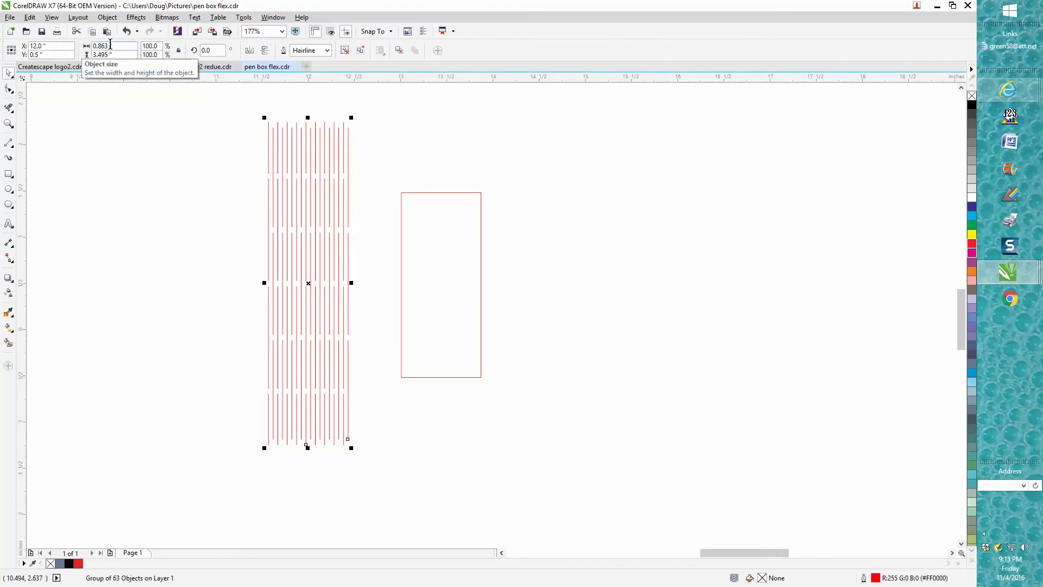
left_click(421, 192)
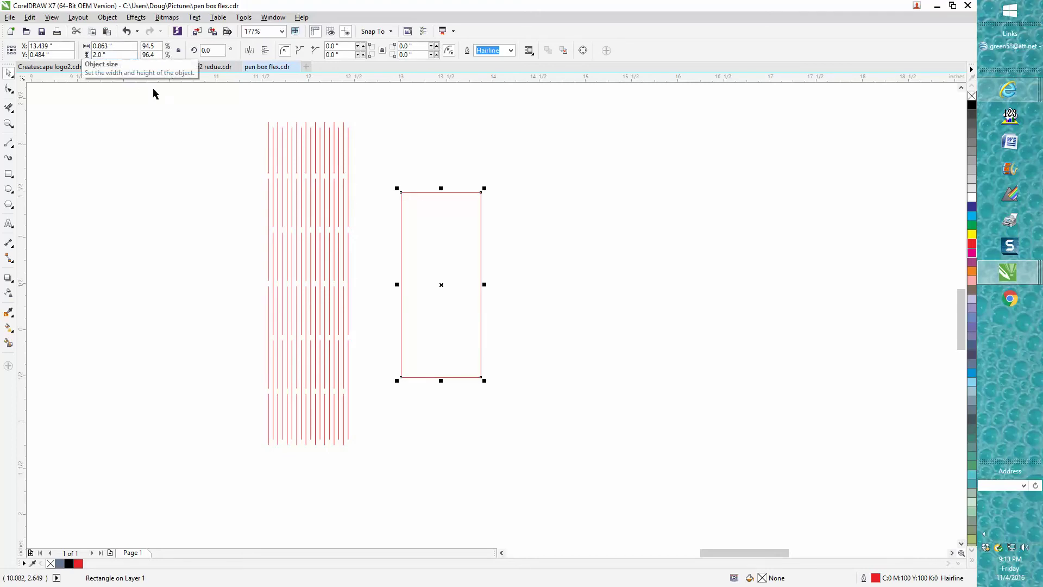
Centre the rectangle on the line pattern and zoom in on both.
key("p")
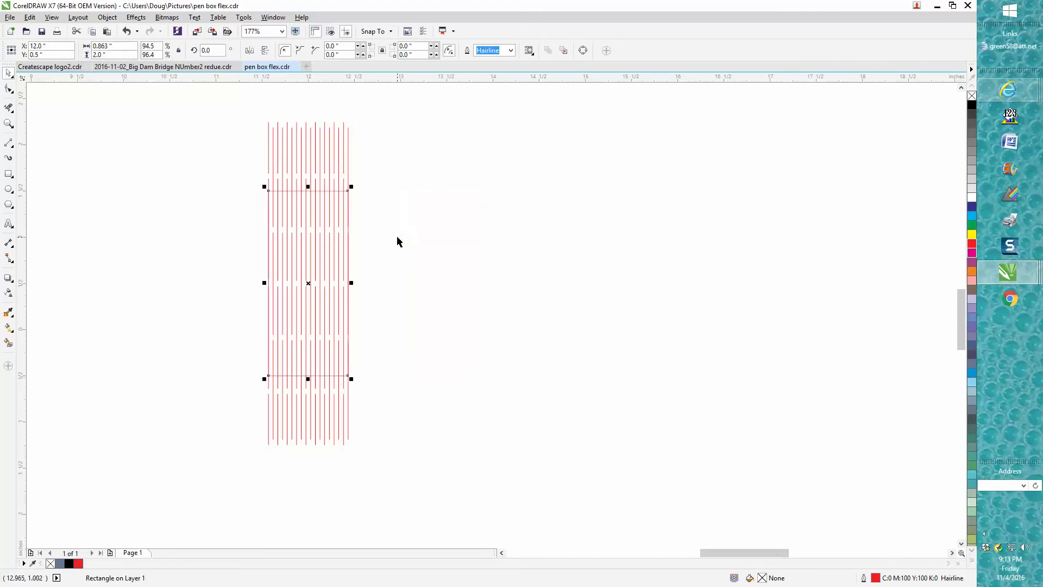
left_click(8, 123)
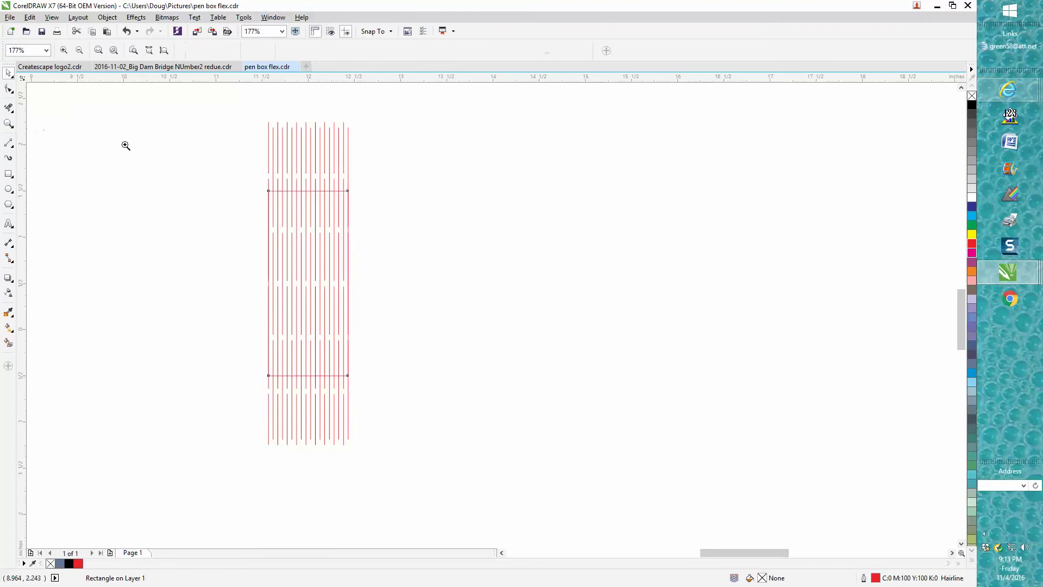
left_click_drag(254, 115, 441, 427)
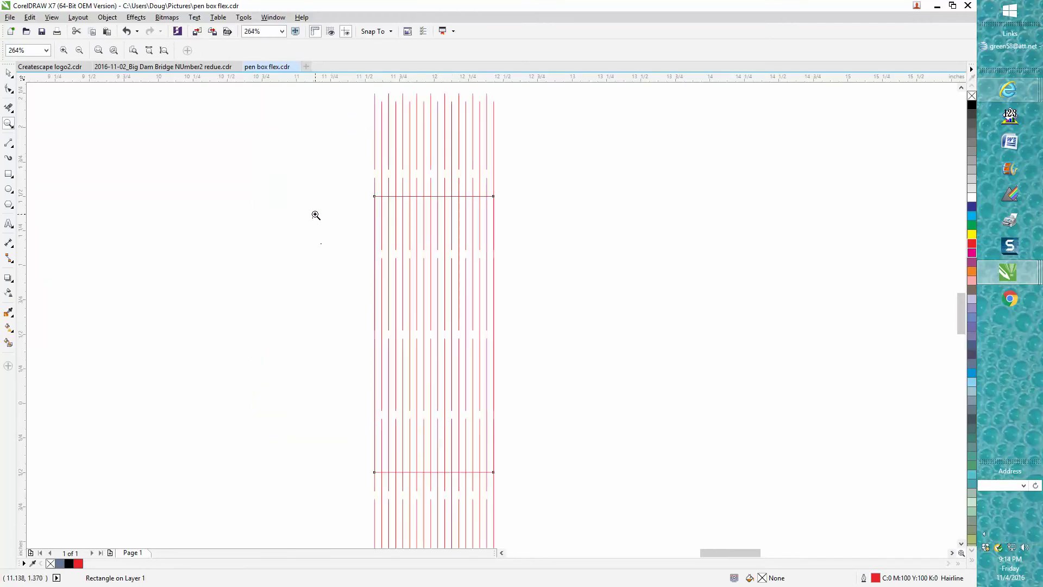
Use Virtual Segment Delete to remove the nine short line pieces above the rectangle's top edge.
left_click(9, 108)
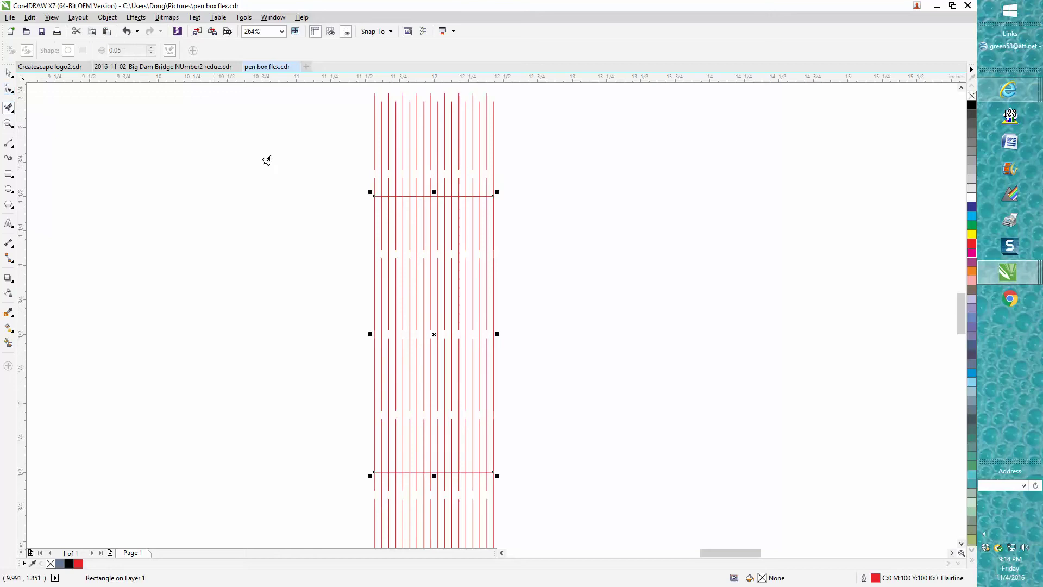
left_click(383, 173)
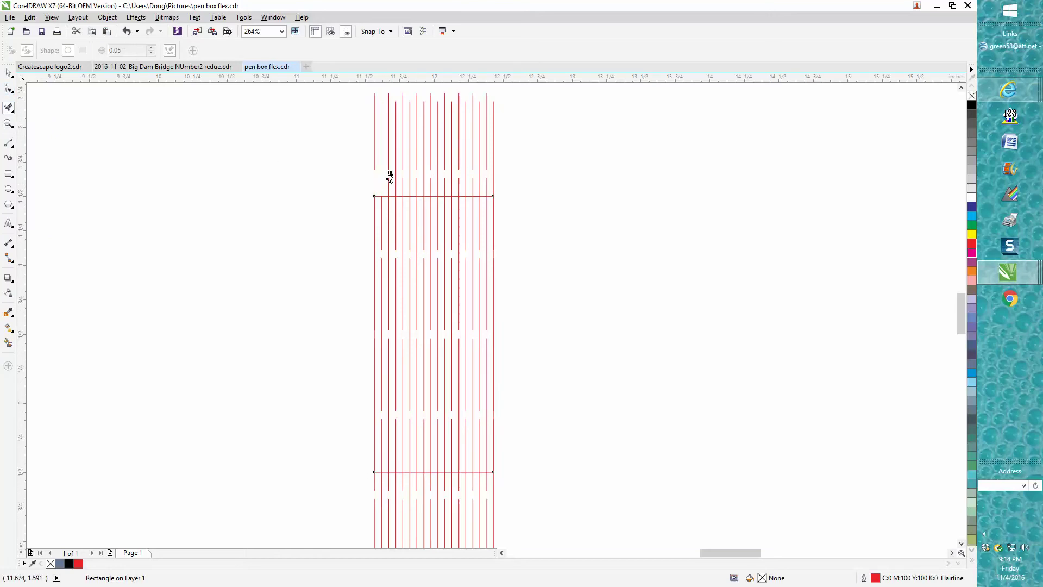
left_click(397, 182)
left_click(410, 178)
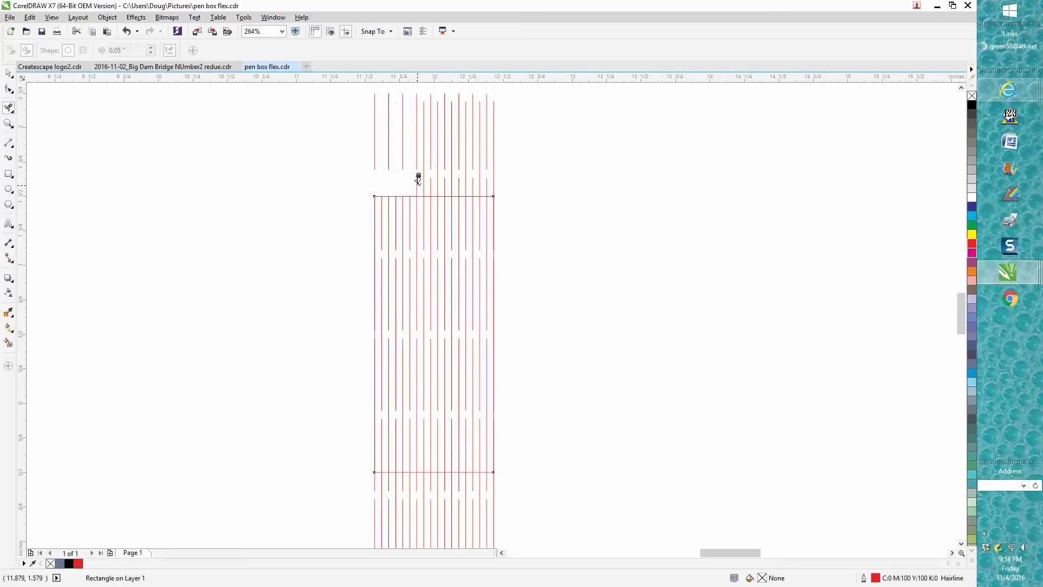
left_click(424, 178)
left_click(438, 179)
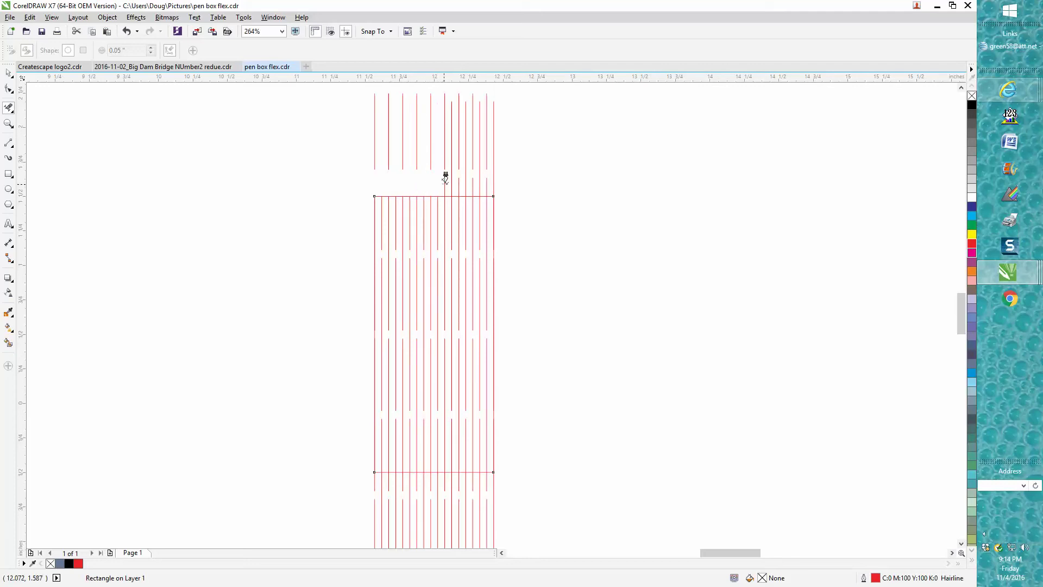
left_click(446, 178)
left_click(453, 177)
left_click(466, 178)
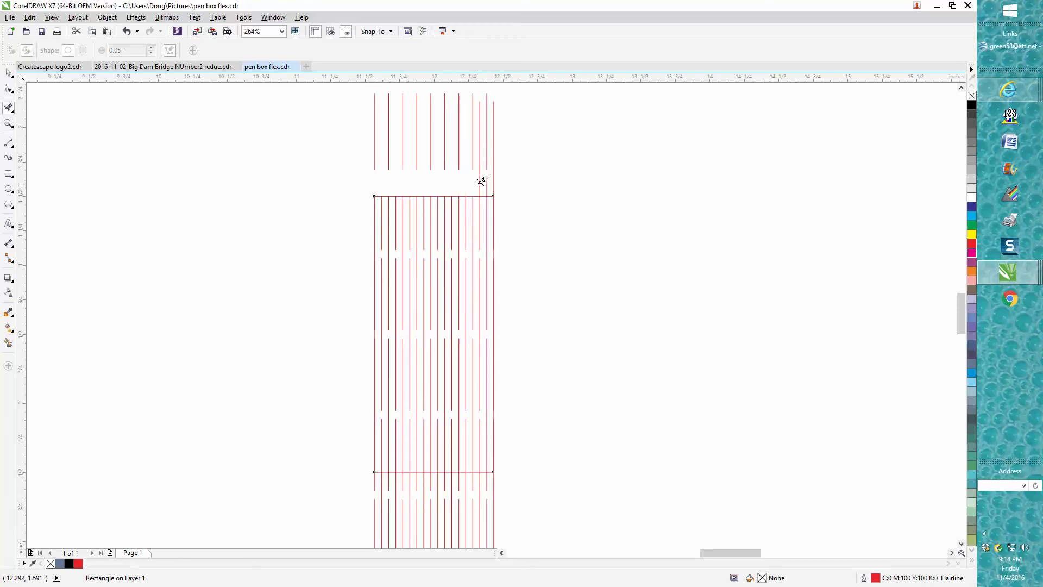
left_click(481, 178)
Set the nudge distance to 0.06" and nudge the rectangle down to Y 0.44".
left_click(8, 73)
left_click(202, 161)
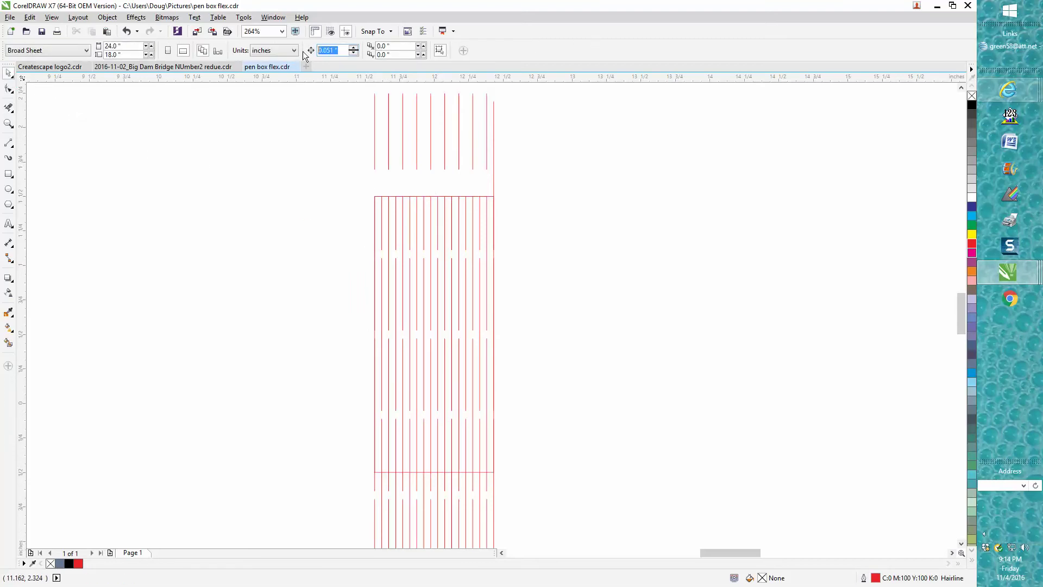
type(".06")
left_click(393, 197)
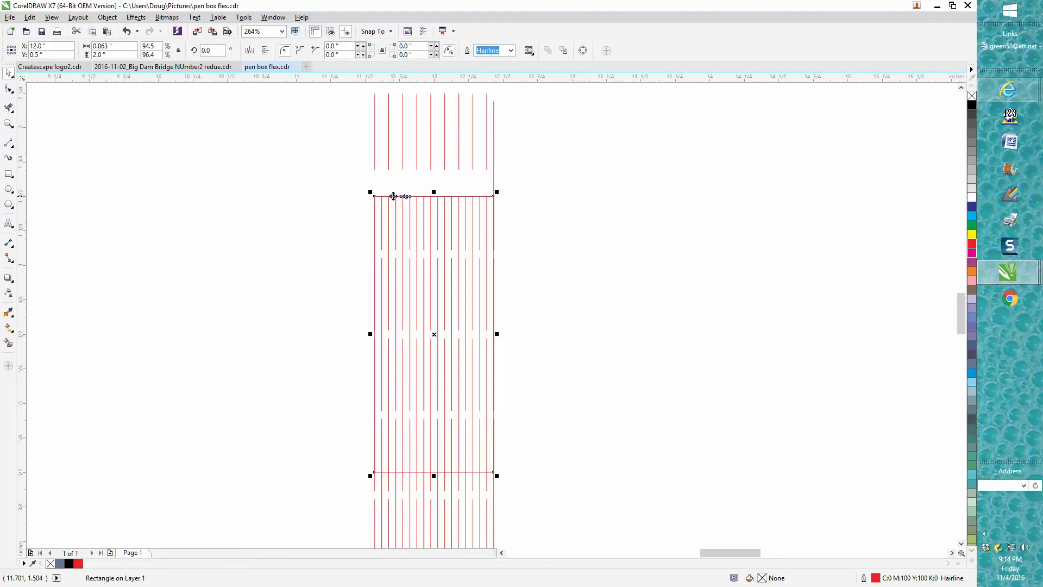
key("Down")
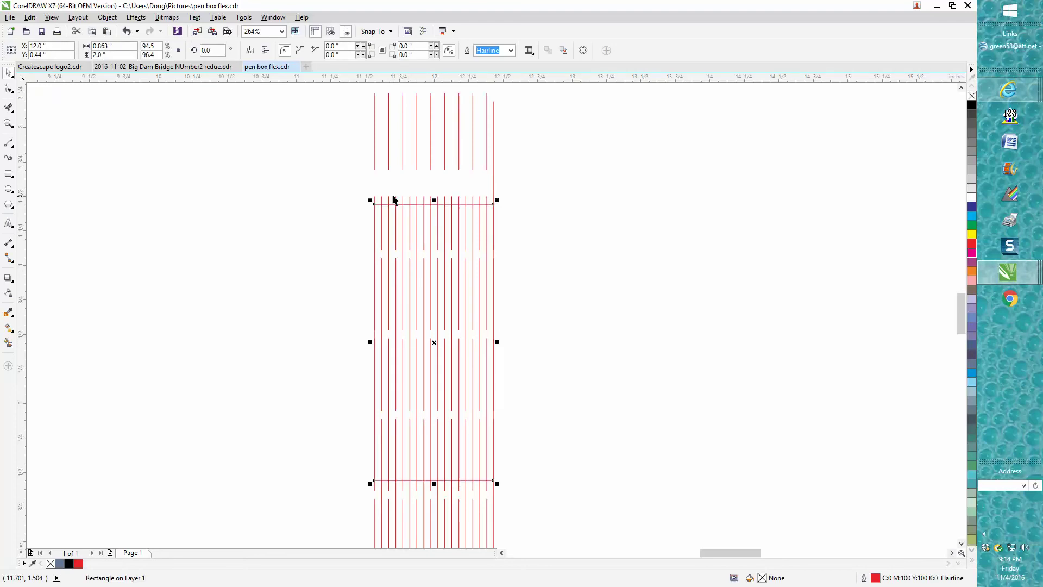
left_click(9, 124)
Erase the eight line stubs poking above the rectangle's top edge with Virtual Segment Delete.
left_click_drag(350, 186, 546, 257)
left_click(10, 107)
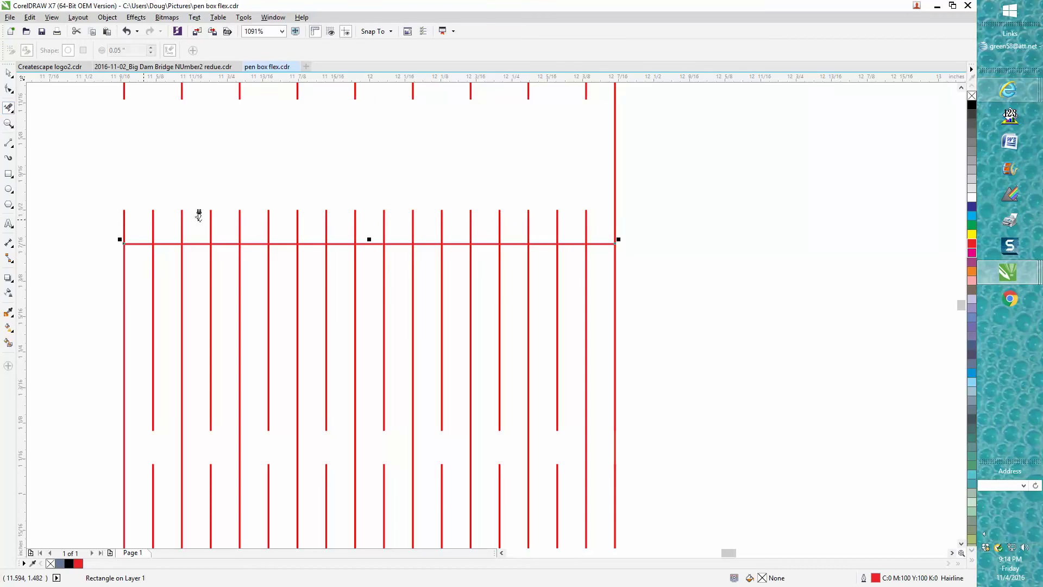
left_click(615, 218)
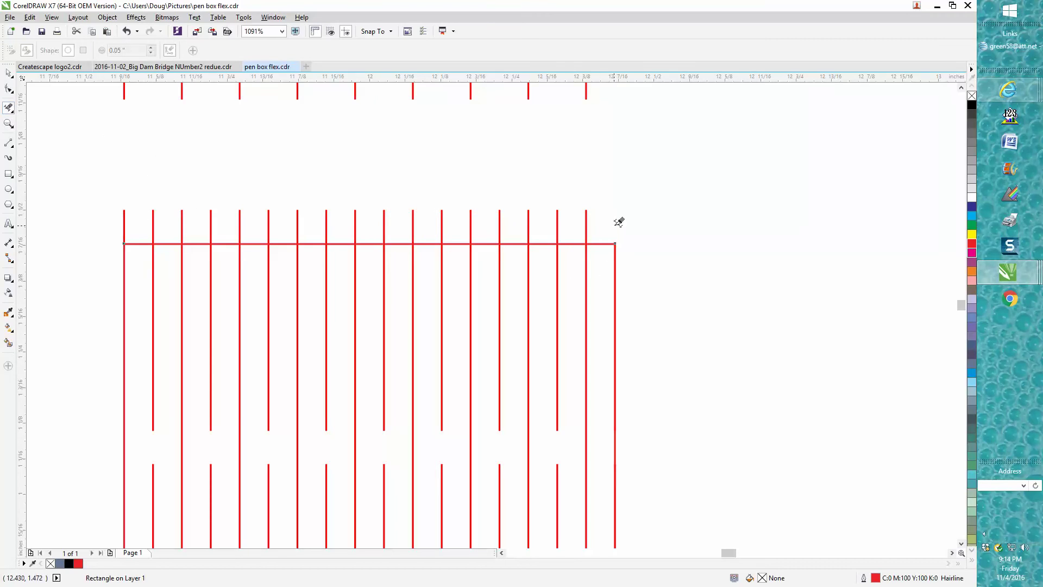
left_click(499, 220)
left_click(443, 218)
left_click(384, 219)
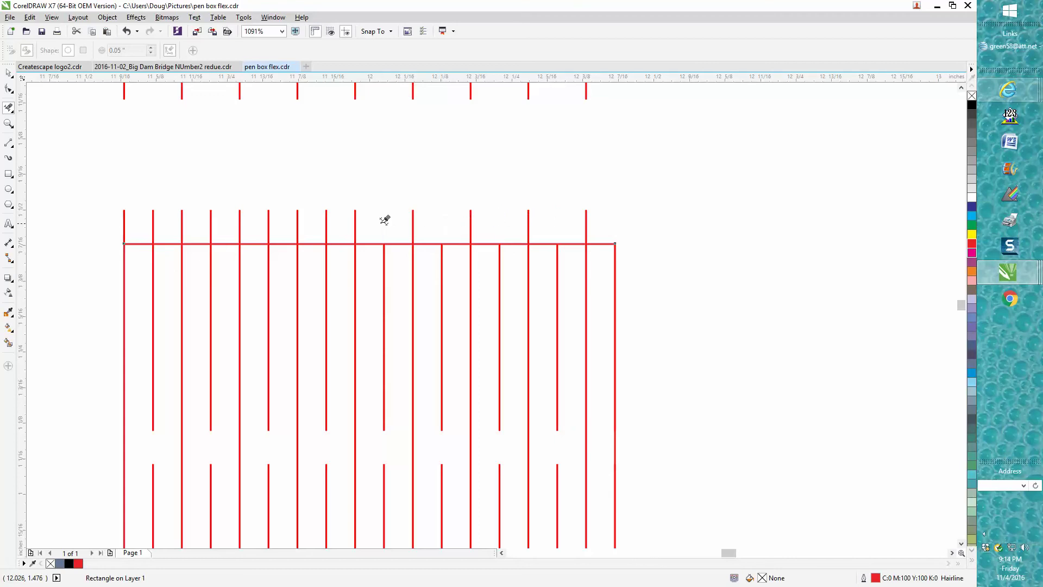
left_click(326, 217)
left_click(268, 221)
left_click(210, 220)
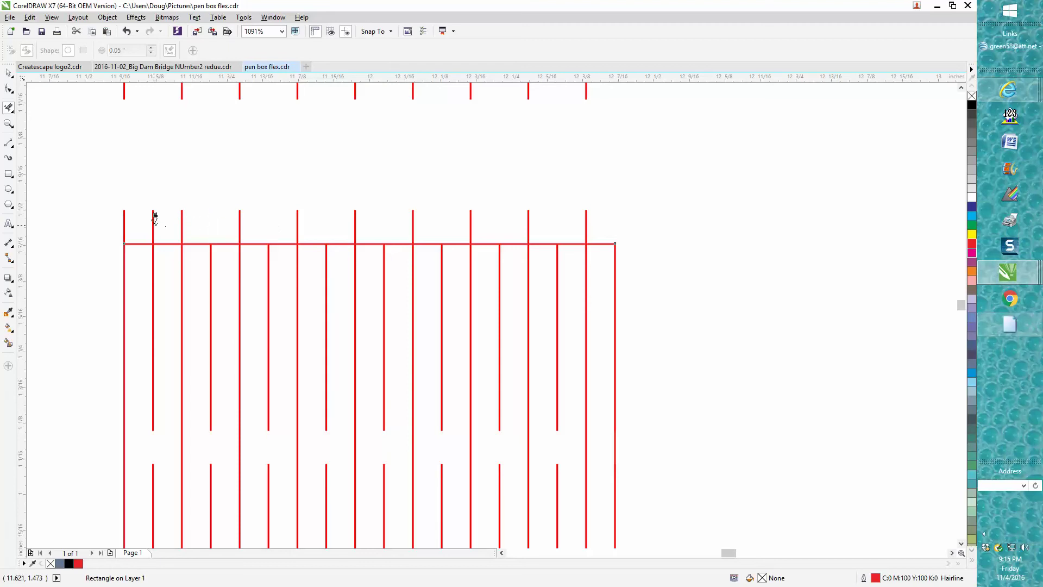
left_click(153, 216)
scroll(345, 231, "down", 2)
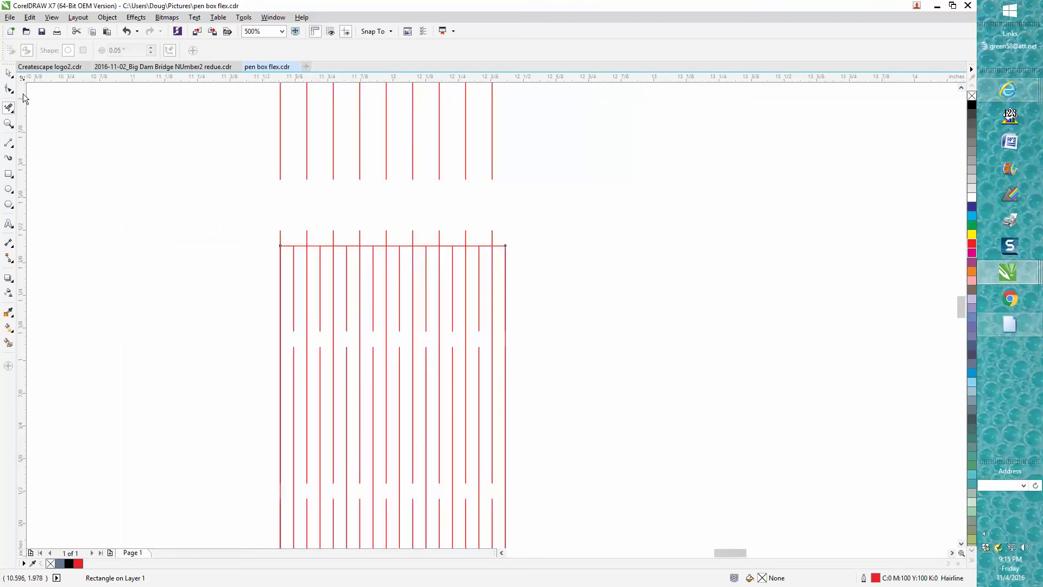
Nudge the rectangle back up 0.06" to Y 0.5".
left_click(8, 72)
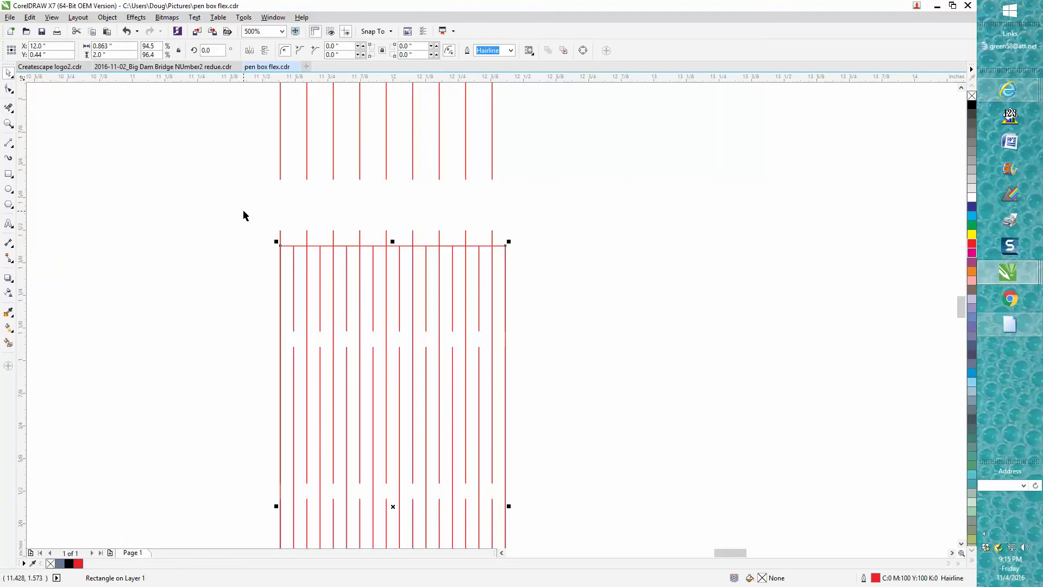
key("Up")
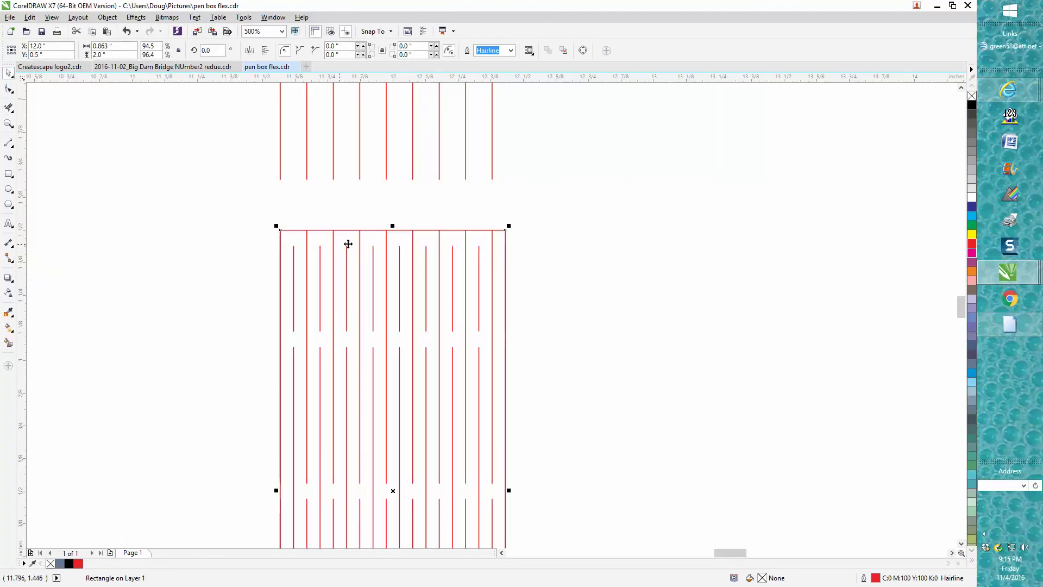
scroll(424, 255, "down", 2)
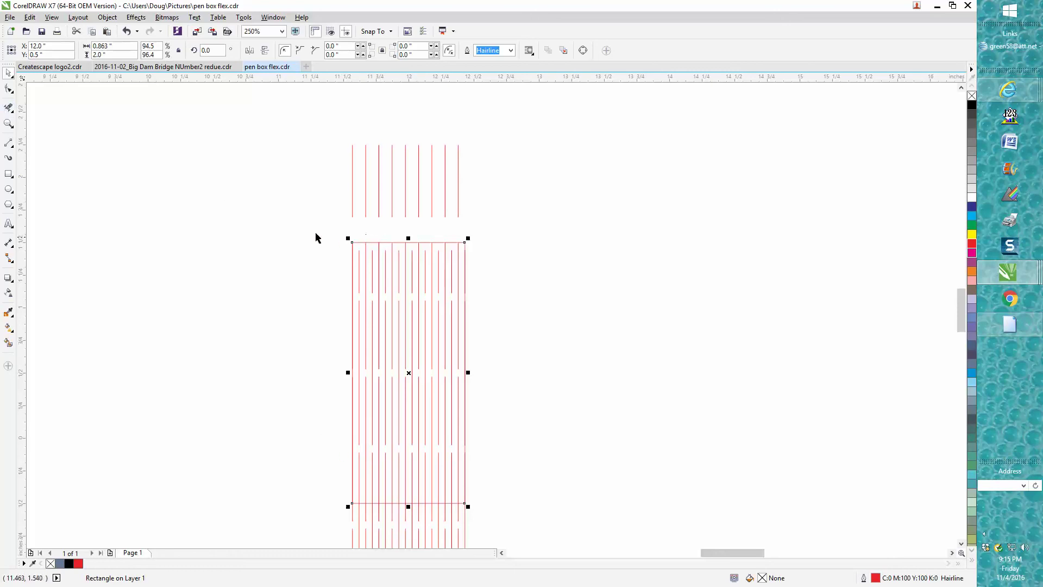
Zoom to 321% on the rectangle framing the flex-cut lines.
left_click(8, 123)
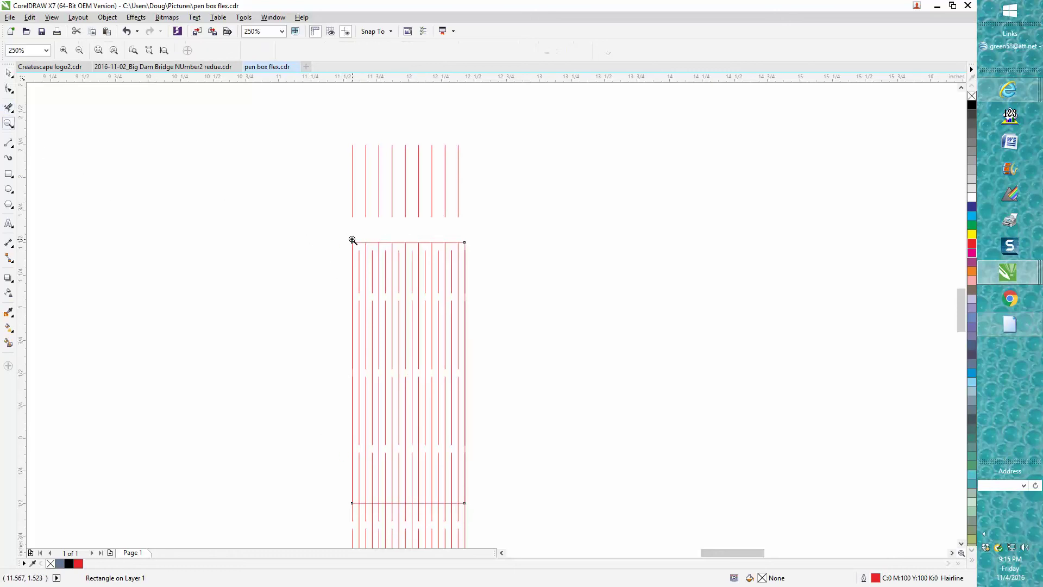
left_click_drag(339, 235, 535, 529)
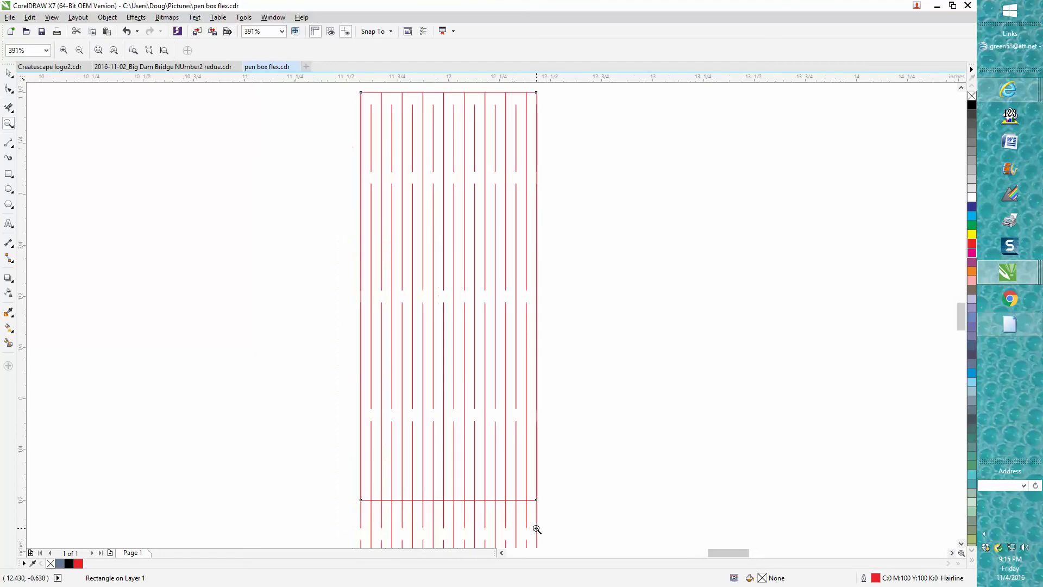
left_click_drag(385, 500, 624, 533)
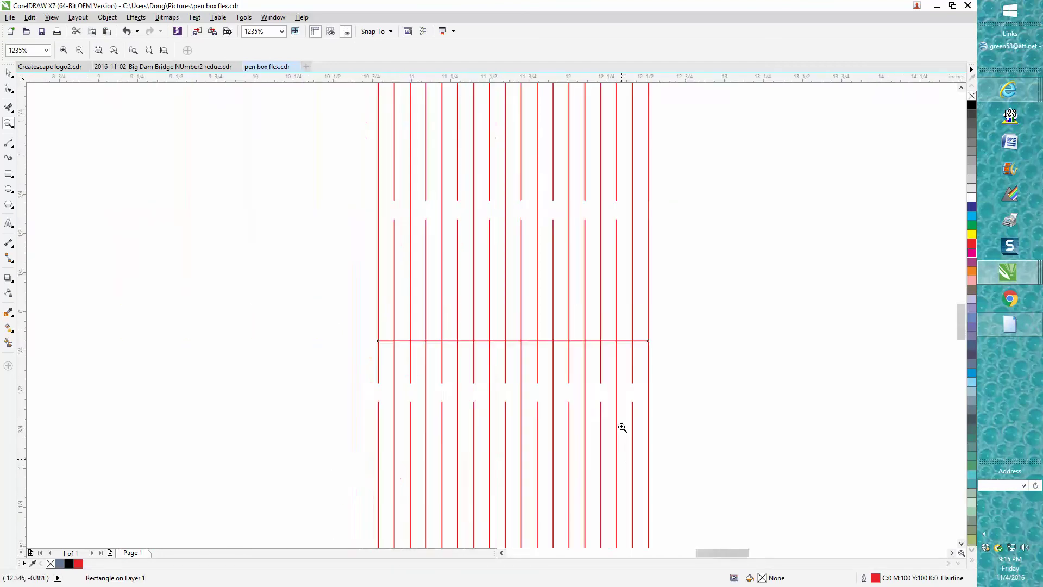
right_click(623, 410)
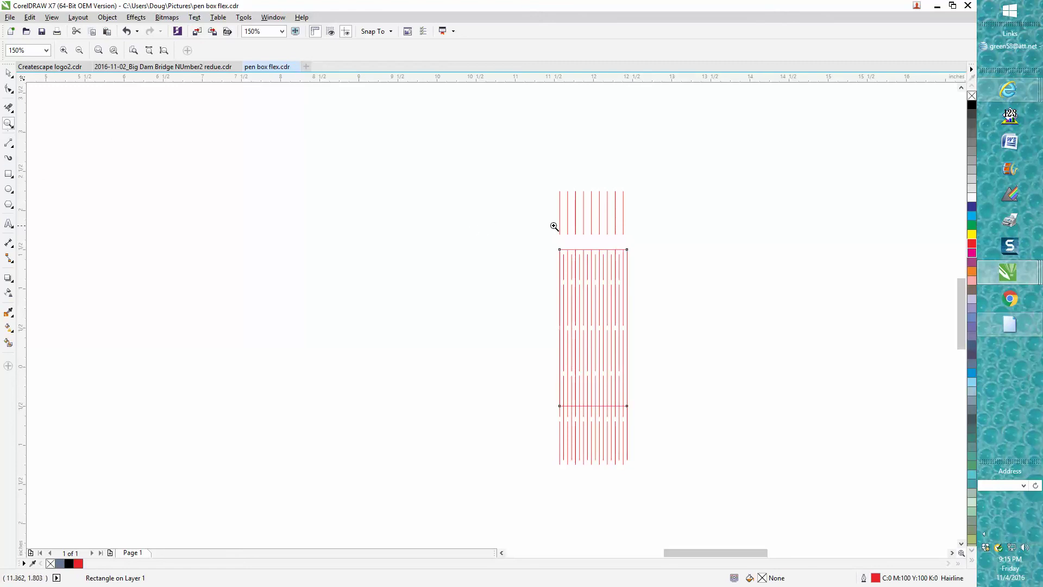
left_click_drag(550, 244, 710, 470)
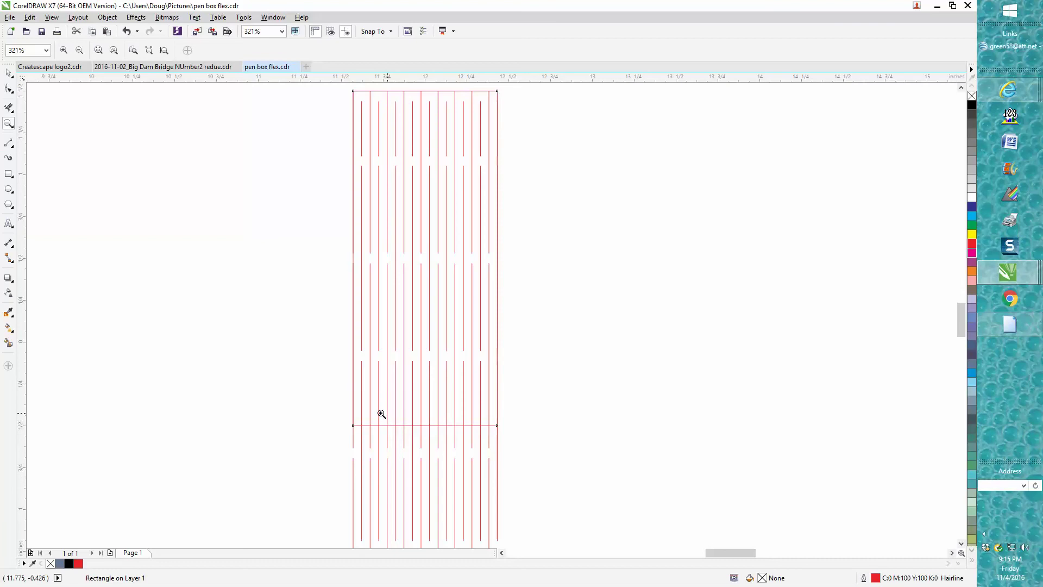
left_click(9, 107)
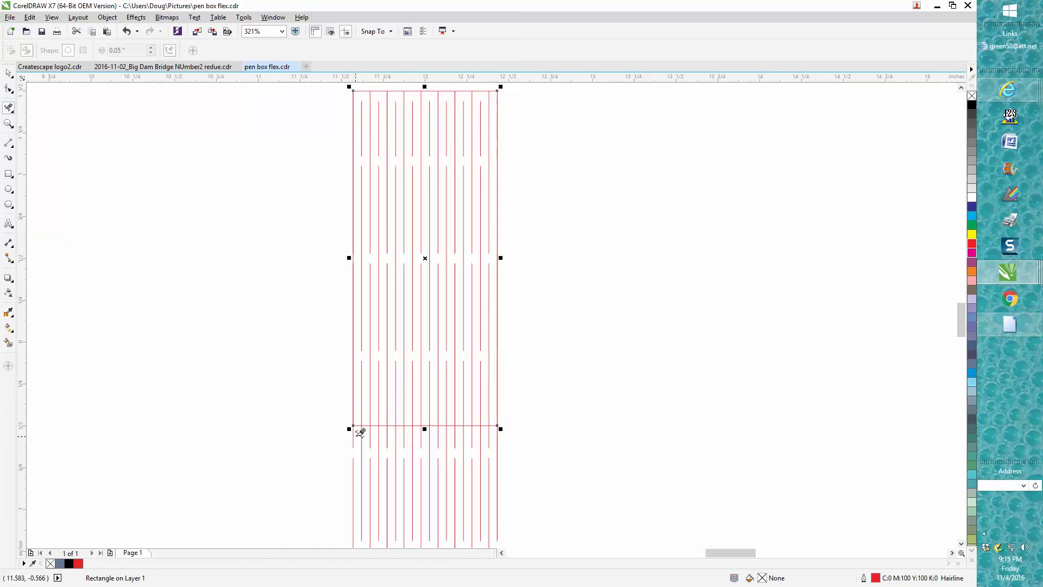
Erase the line segments just below the rectangle's bottom edge with the Eraser.
left_click_drag(361, 432, 368, 432)
left_click_drag(380, 425, 499, 428)
left_click(8, 72)
Nudge the rectangle up 0.06" to Y 0.56".
key("space")
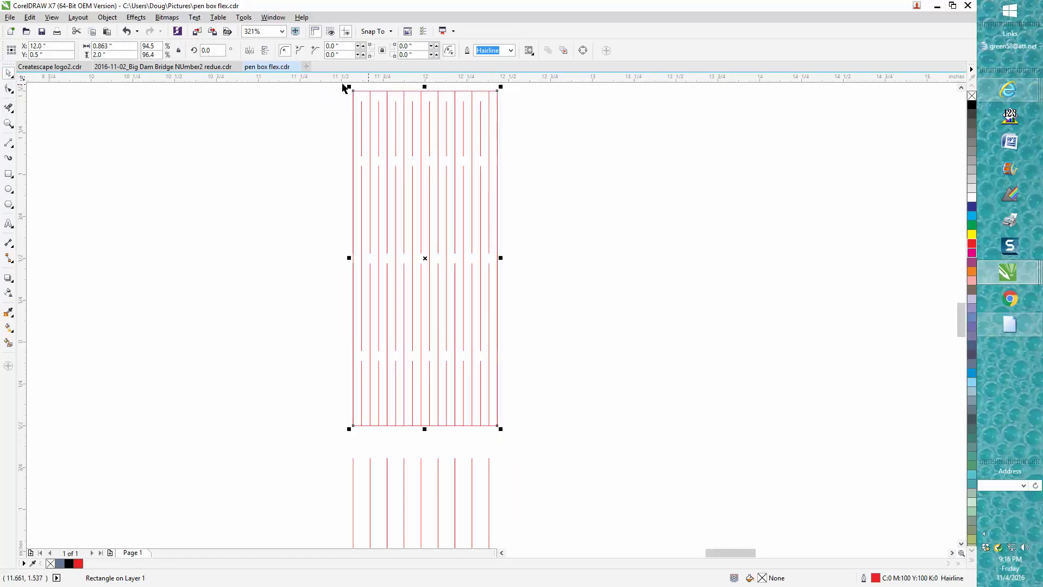
left_click(326, 103)
left_click(383, 91)
key("Up")
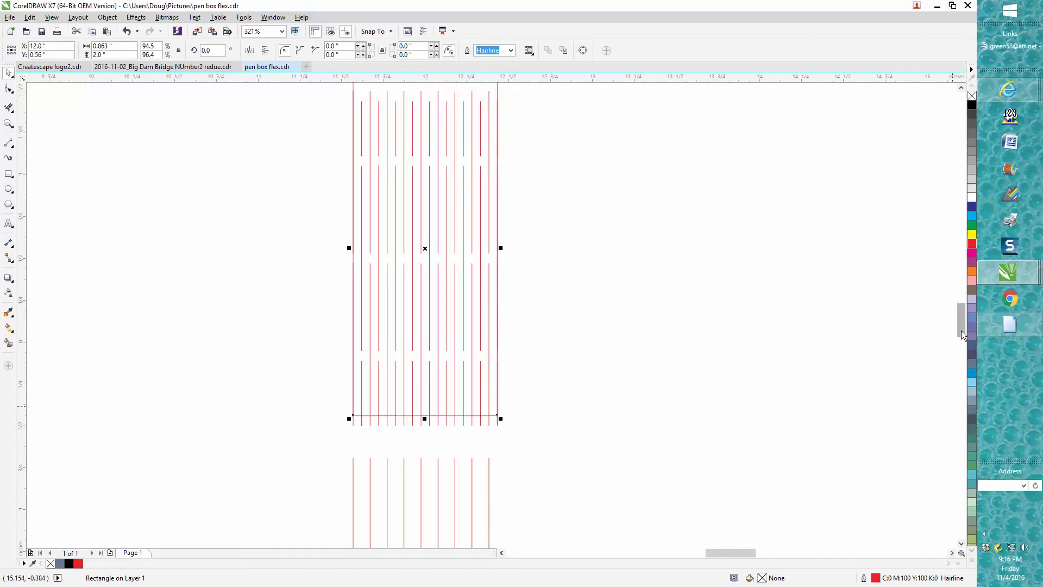
left_click_drag(961, 332, 960, 328)
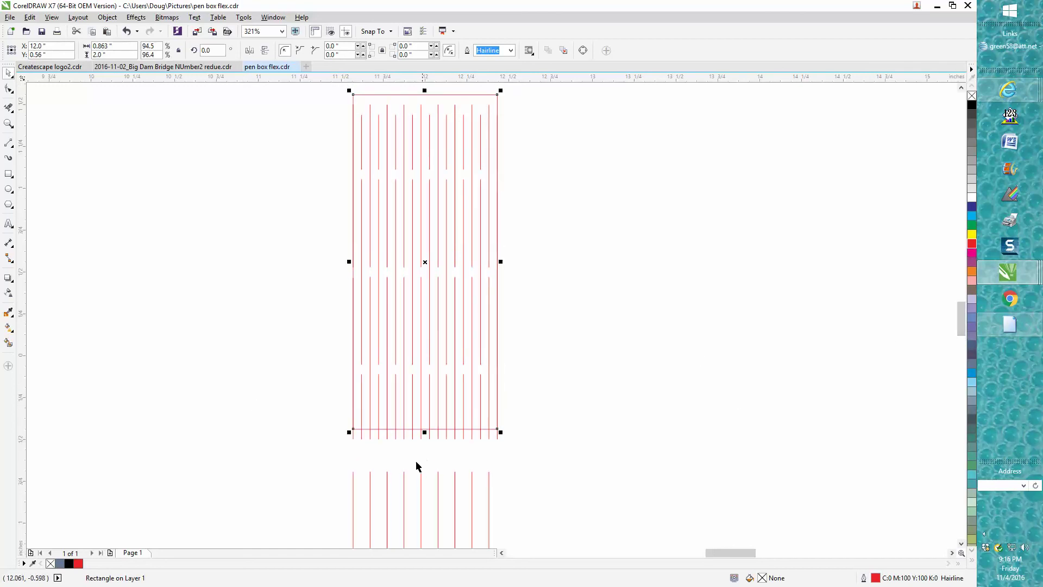
left_click(8, 107)
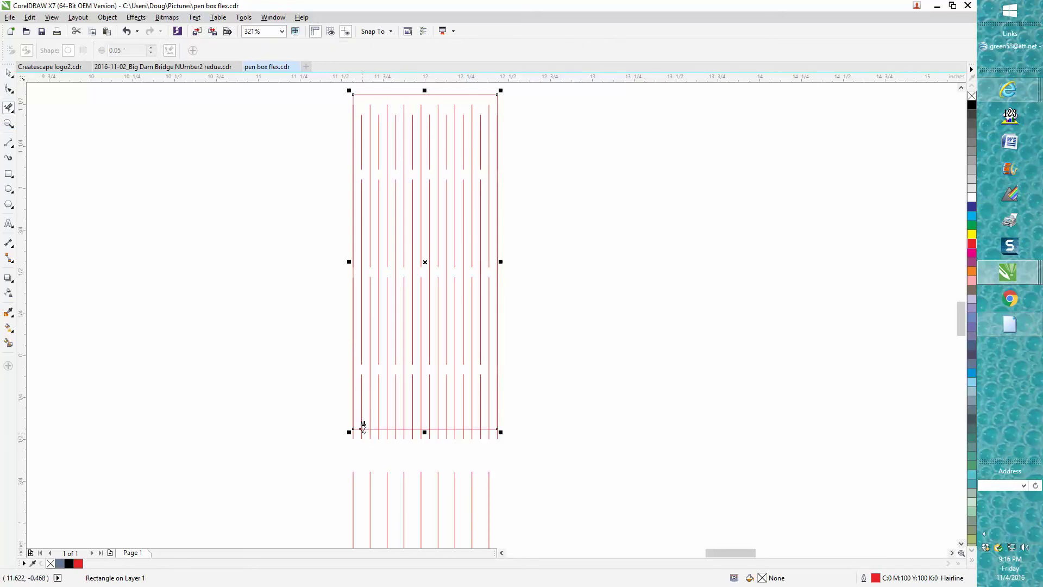
mouse_move(361, 427)
left_mouse_down()
mouse_move(410, 438)
mouse_move(385, 433)
left_mouse_up()
left_click(8, 72)
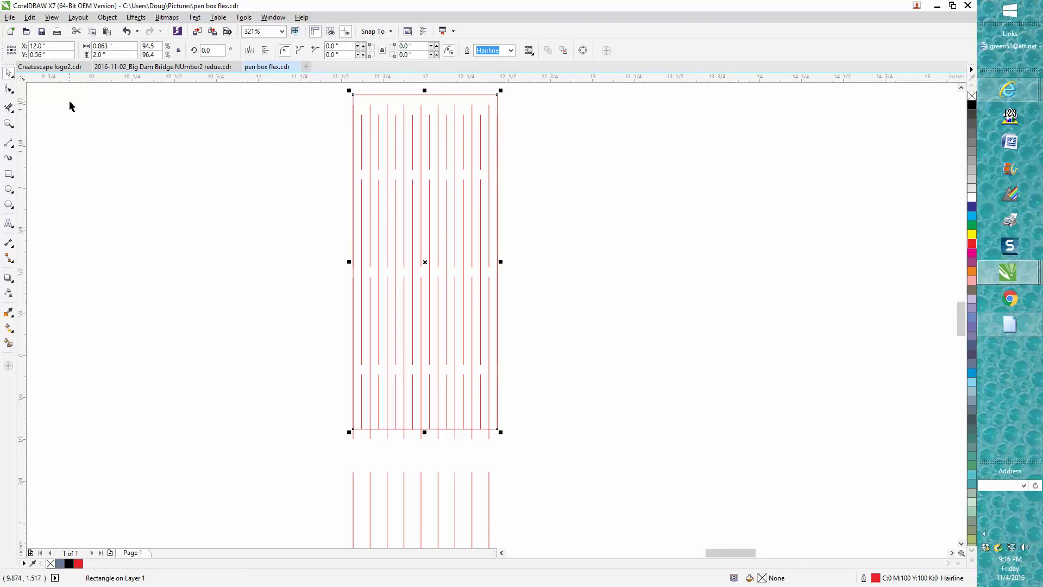
Nudge the rectangle back to Y 0.5" and drag it right of the lines to X 13.776".
key("Down")
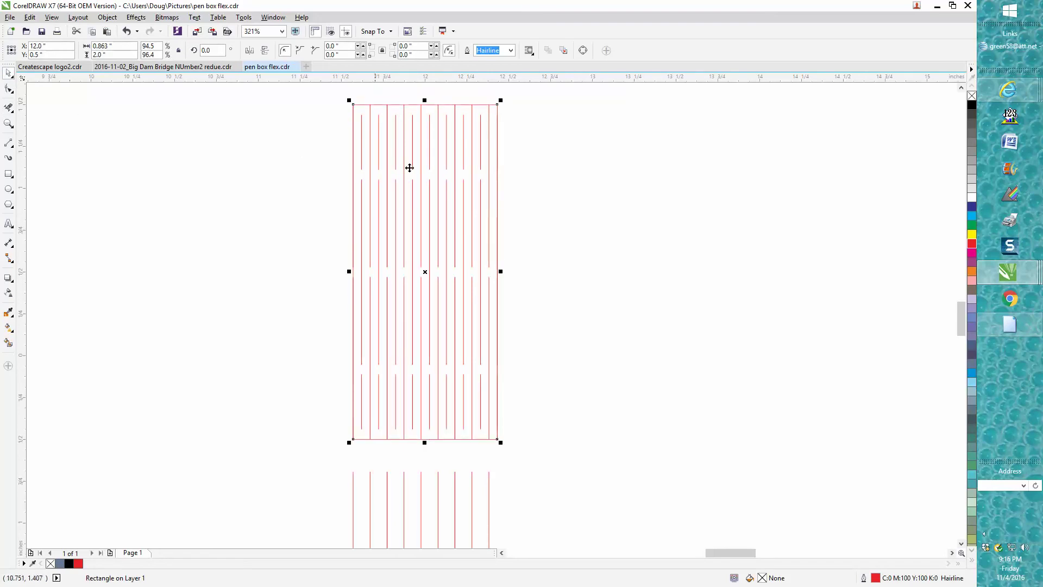
left_click_drag(426, 270, 727, 279)
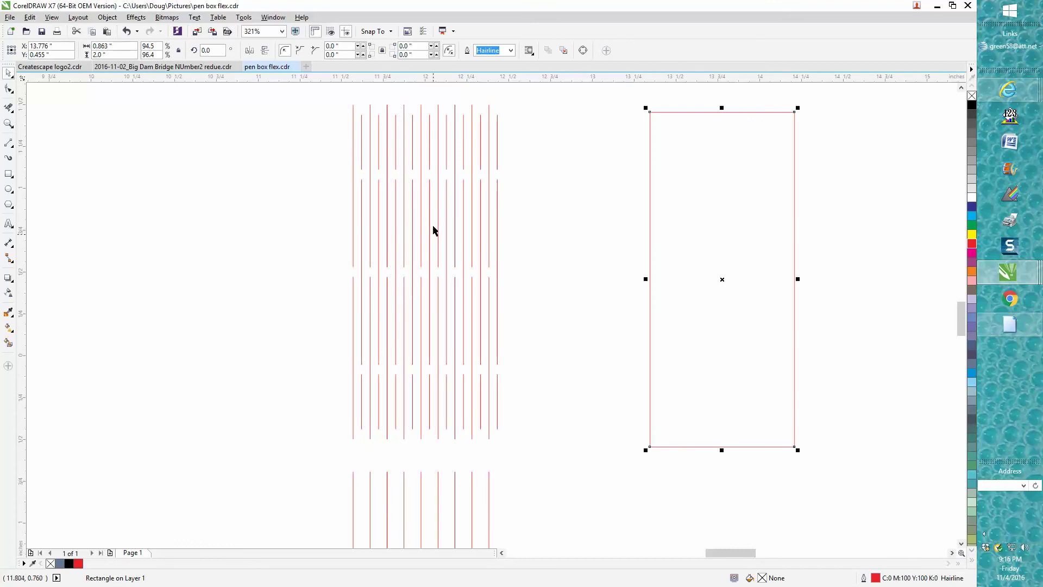
scroll(457, 435, "down", 5)
left_click(440, 463)
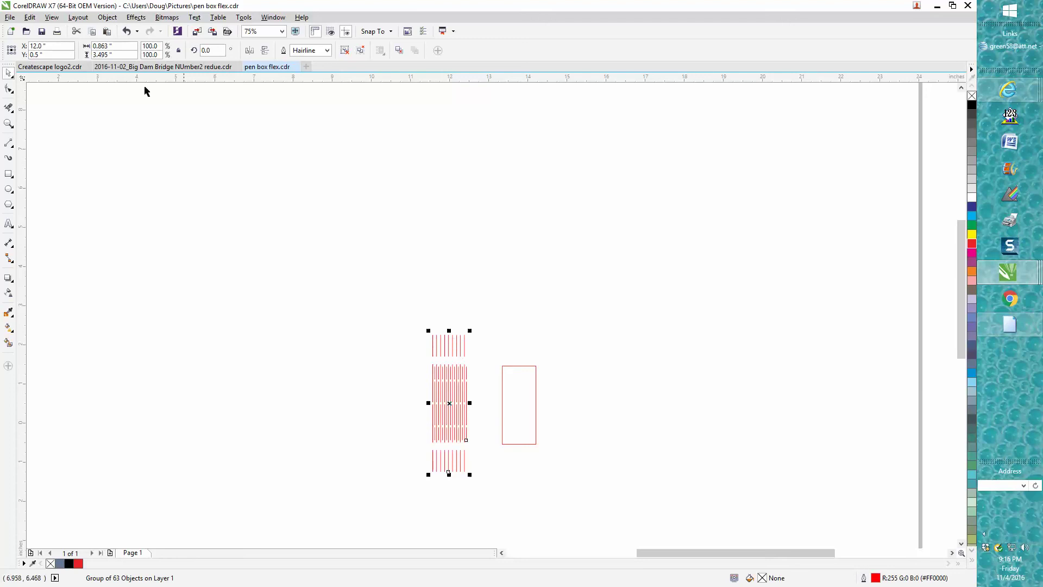
Ungroup the line pattern into separate lines.
left_click(109, 16)
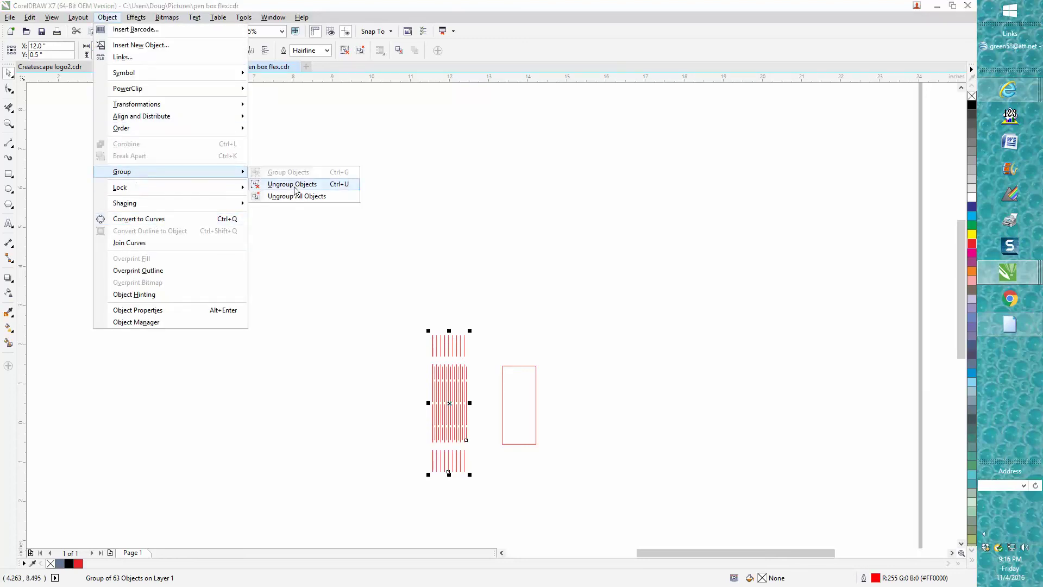
left_click(301, 197)
key("Escape")
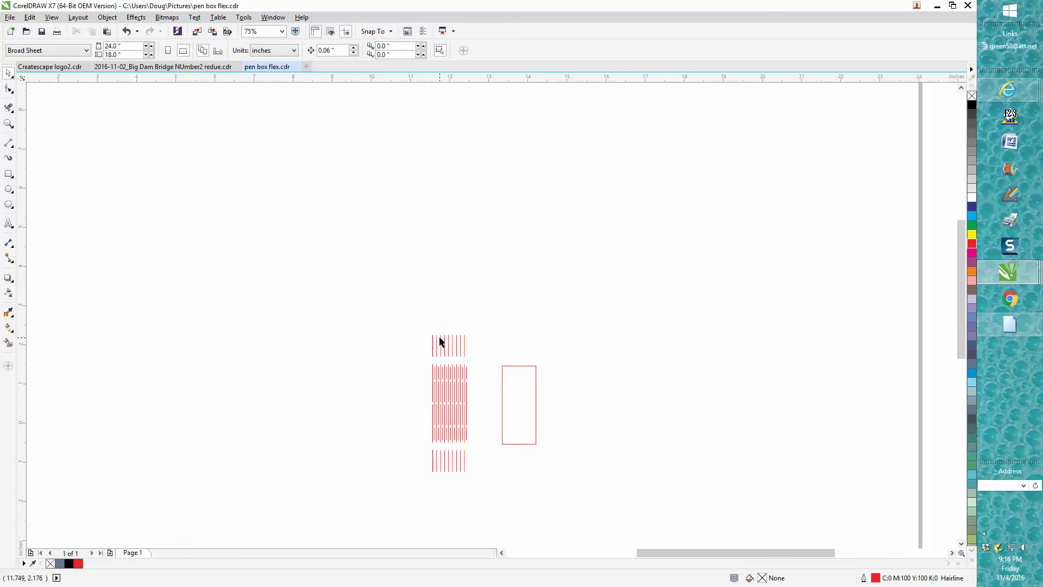
Delete the short top and bottom lines, leaving a 45-line block 0.863" × 2.0".
left_click(440, 341)
left_click_drag(423, 322, 484, 359)
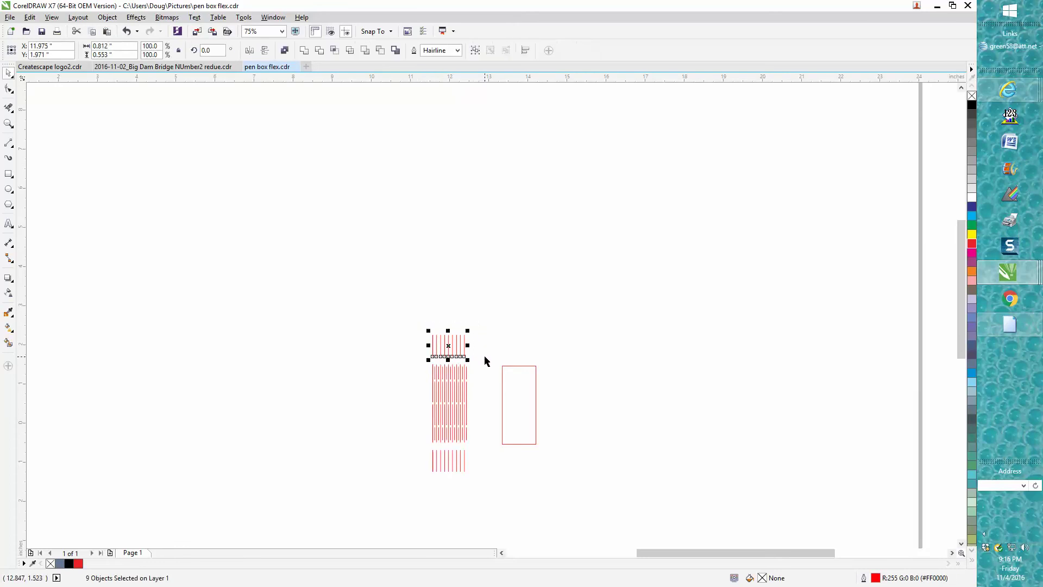
key("Delete")
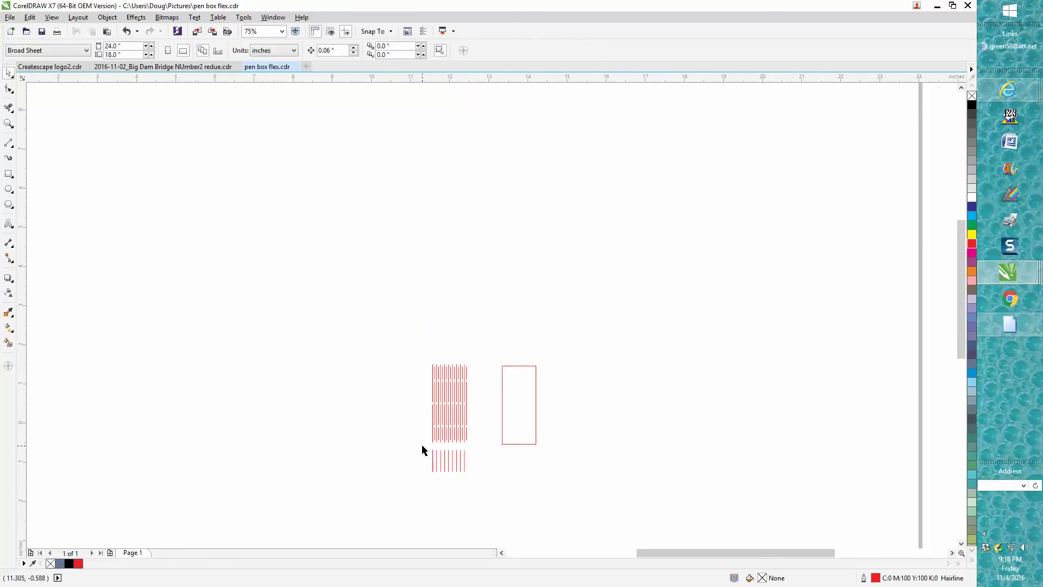
left_click_drag(480, 483, 480, 483)
key("Delete")
left_click_drag(422, 352, 506, 458)
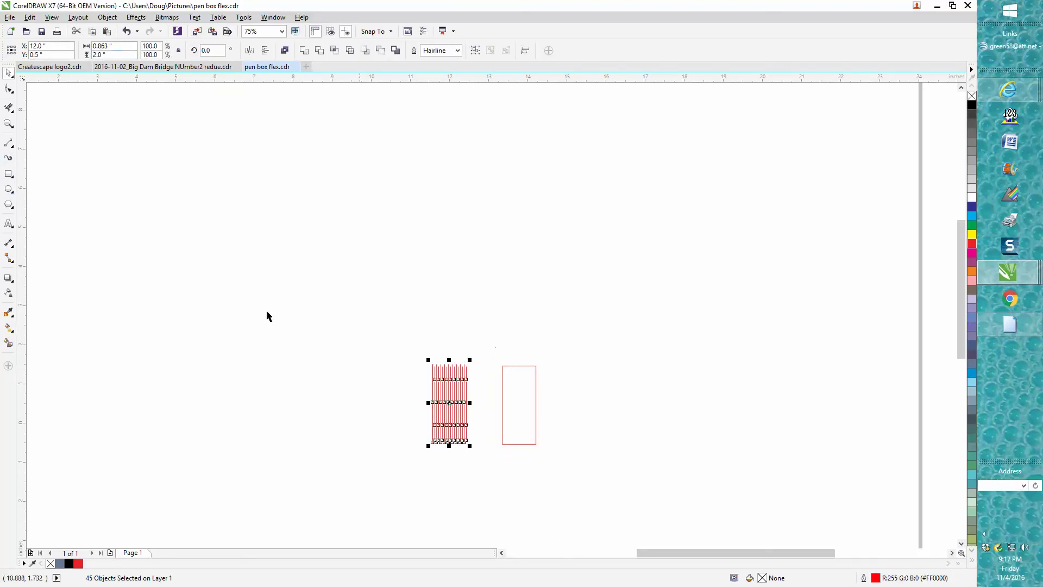
left_click(8, 123)
Zoom in and undo the rectangle's move so it sits back over the line pattern.
left_click_drag(404, 353, 631, 492)
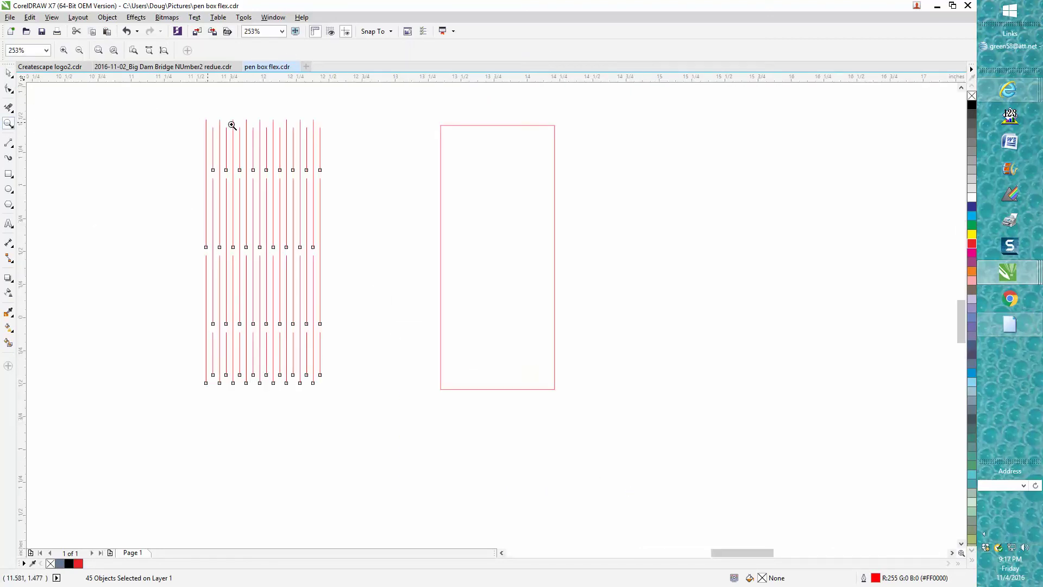
left_click(8, 74)
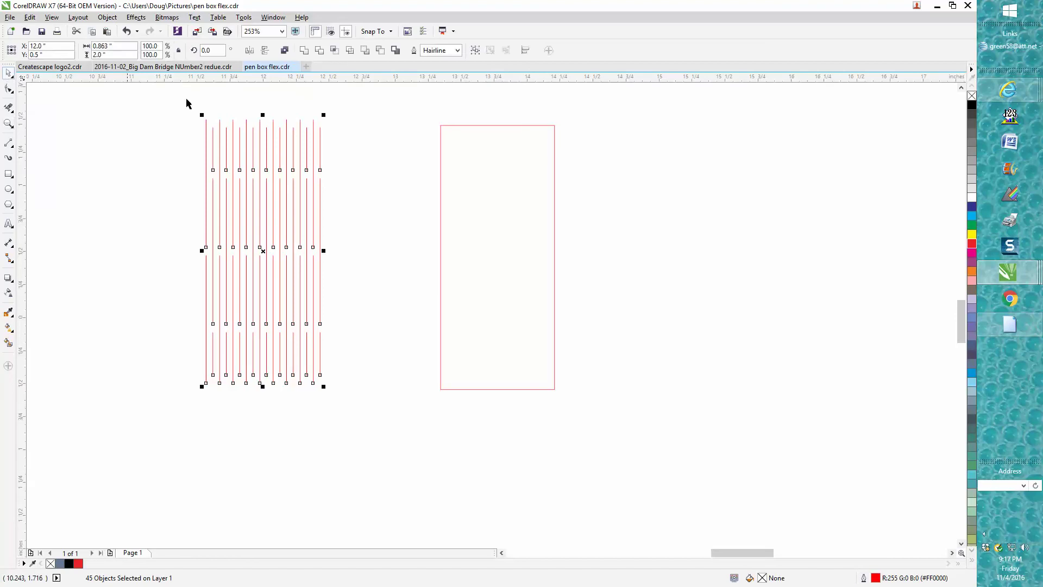
left_click(441, 180)
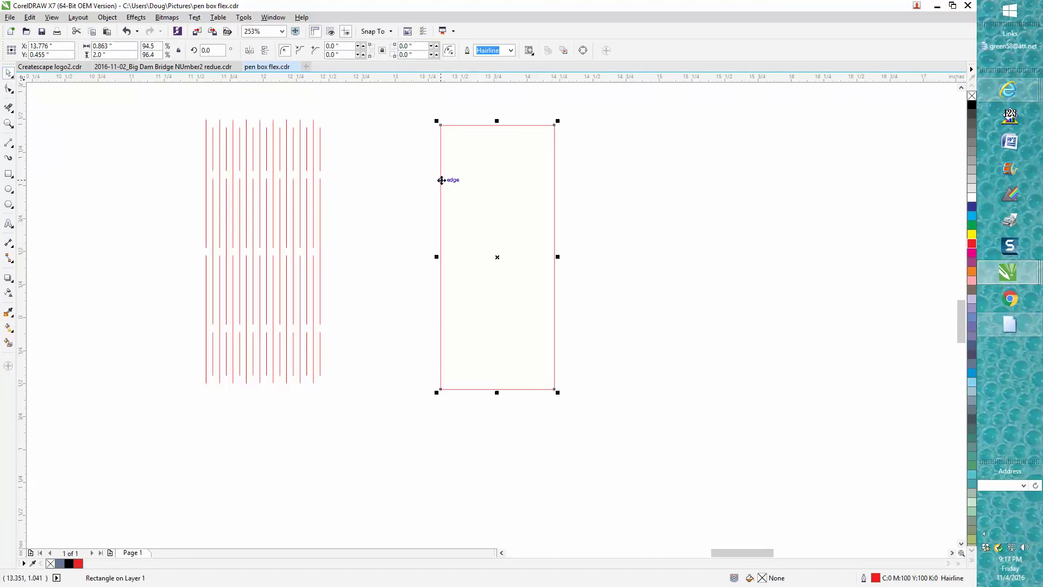
key("ctrl+z")
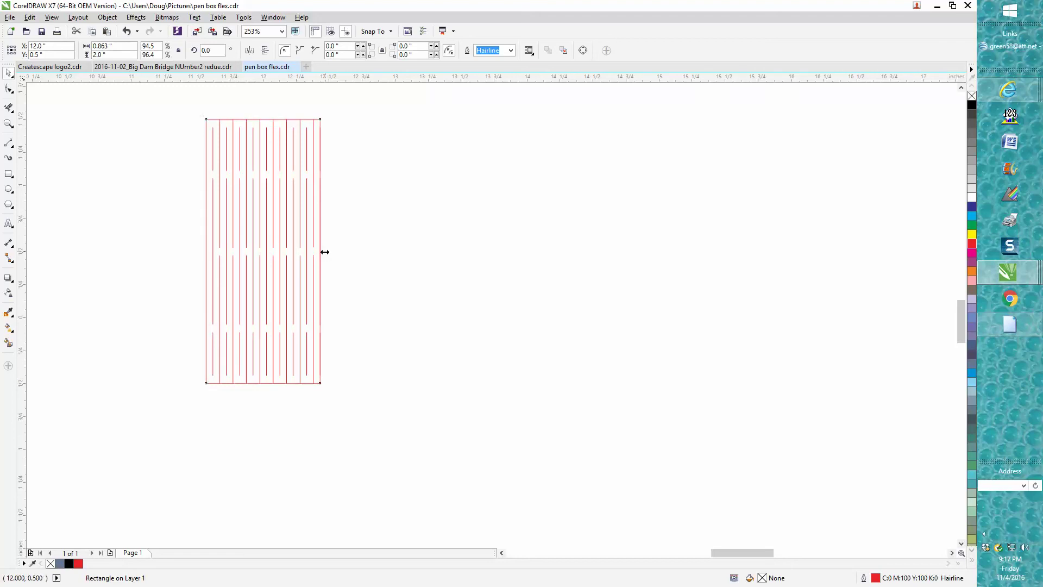
Widen the rectangle past both sides of the lines to 6.05" by 2.0".
left_click_drag(324, 252, 763, 253)
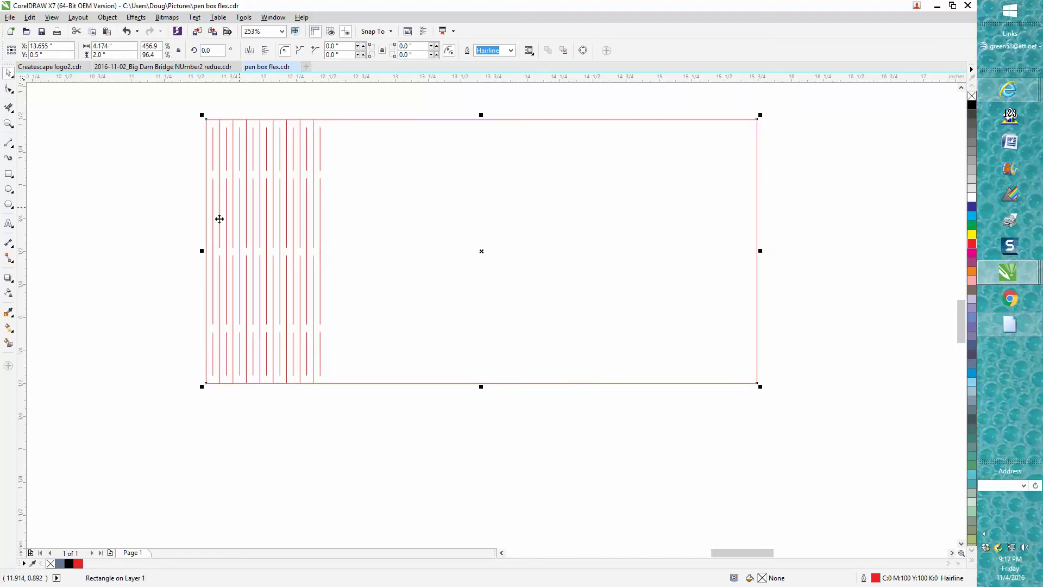
left_click_drag(201, 251, 58, 249)
scroll(302, 296, "down", 2)
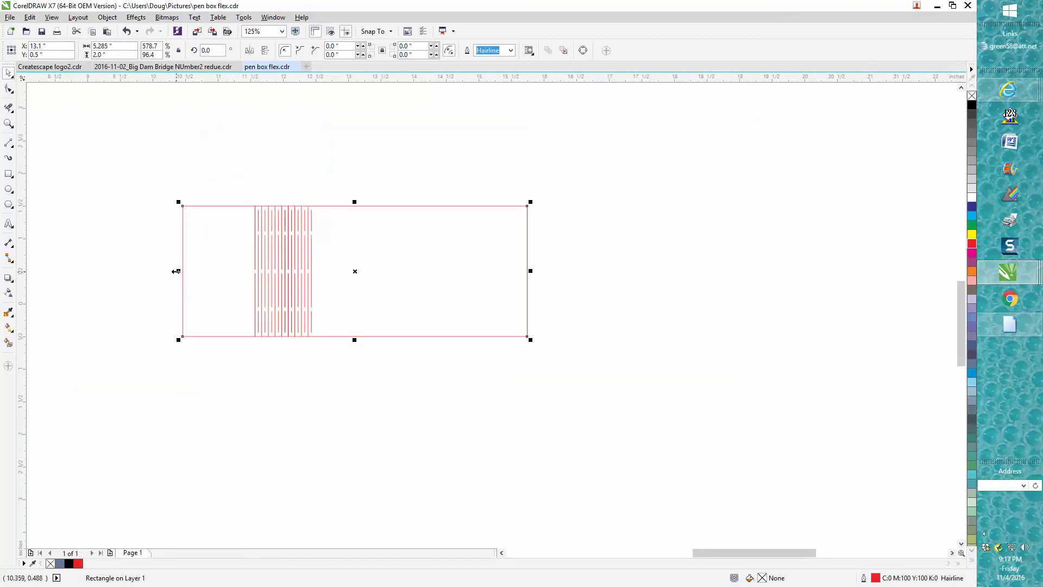
left_click_drag(178, 271, 125, 270)
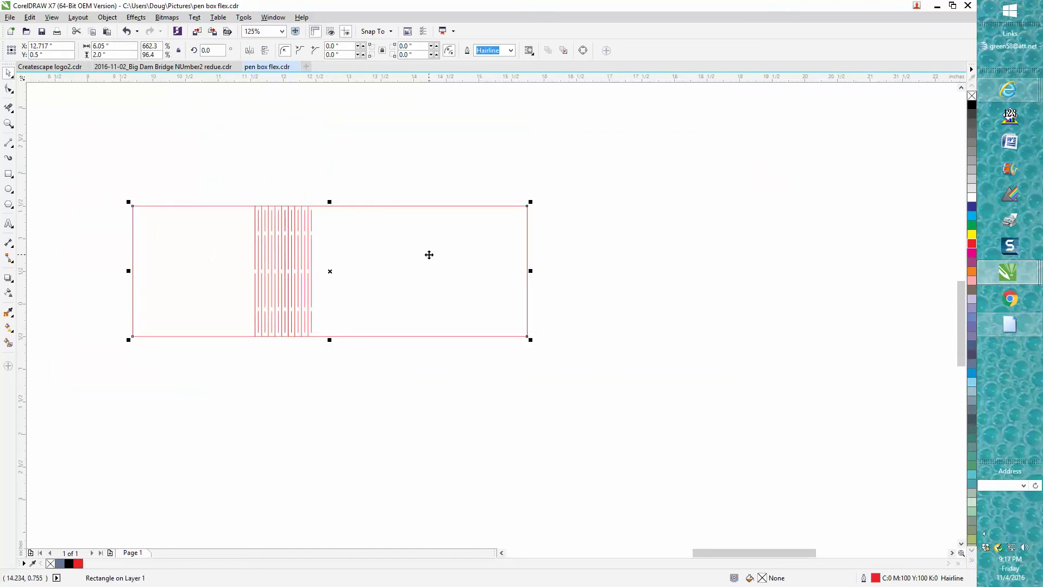